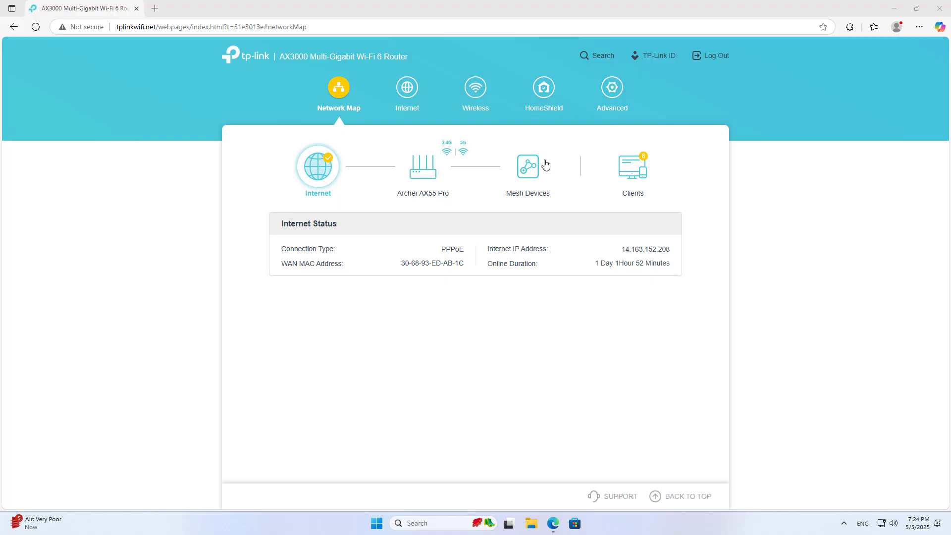
Step: Go to Advanced settings, collapse Network, and expand the VPN Server menu
left_click(615, 97)
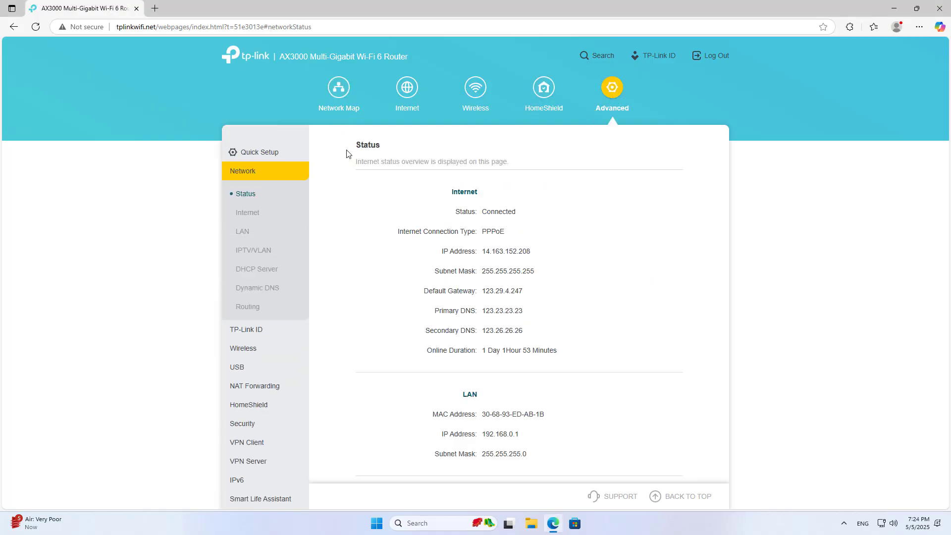
left_click(253, 174)
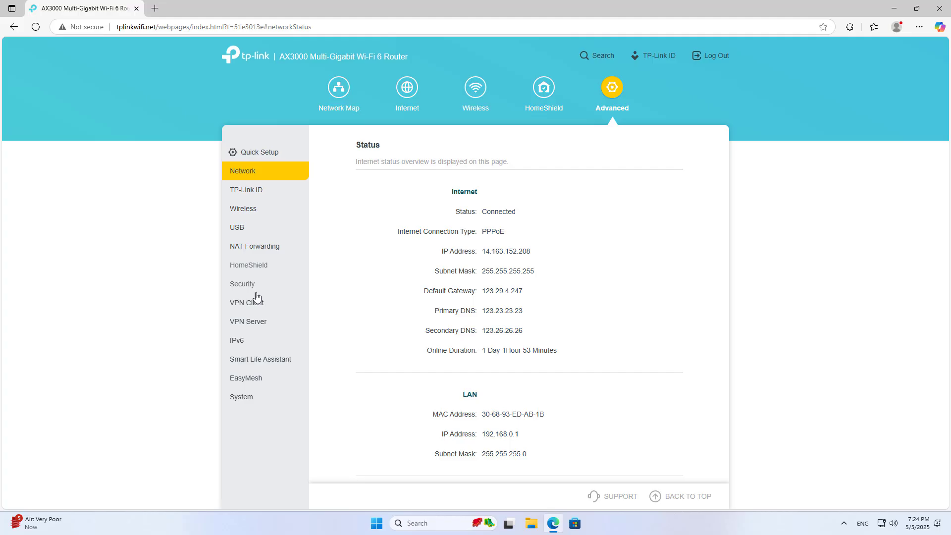
left_click(253, 325)
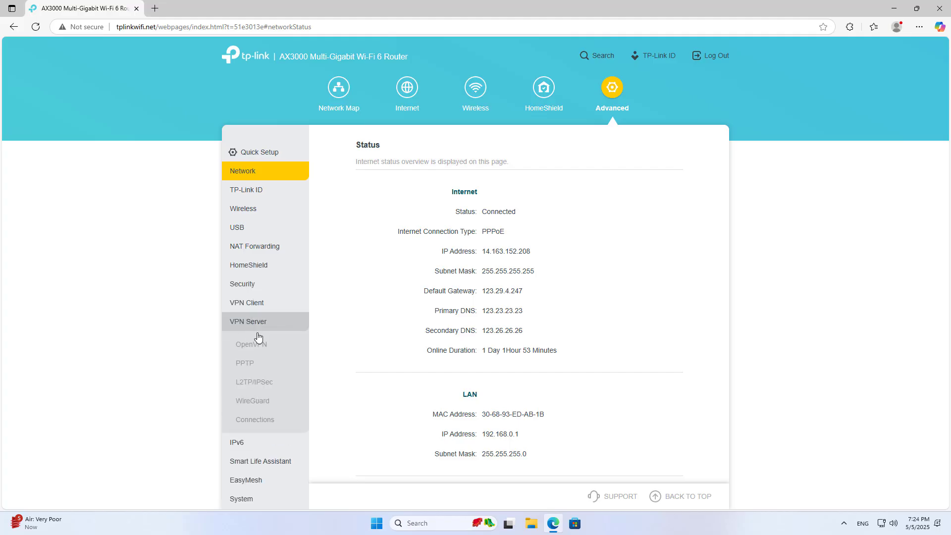
Step: Open the L2TP/IPSec server page and enable the VPN server
left_click(269, 387)
left_click(488, 191)
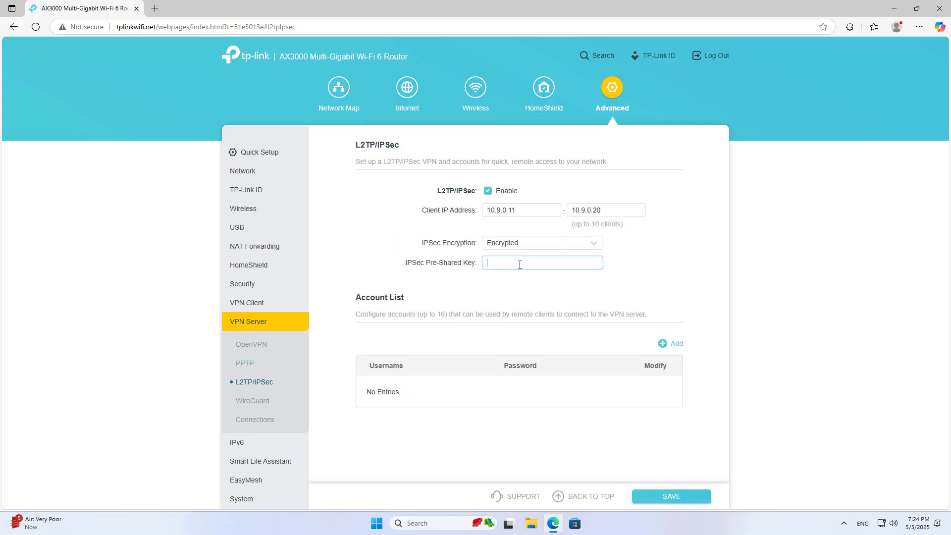
left_click(667, 346)
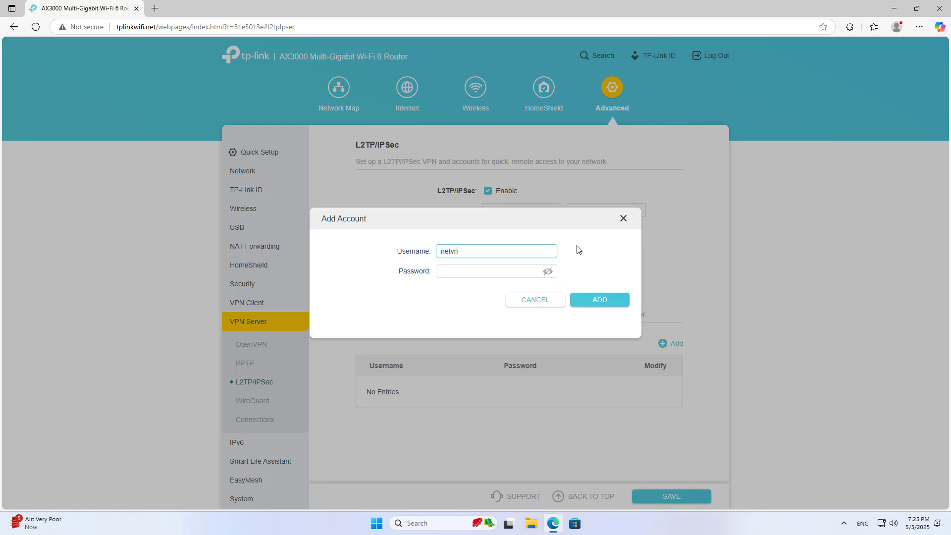
key("Tab")
left_click(546, 272)
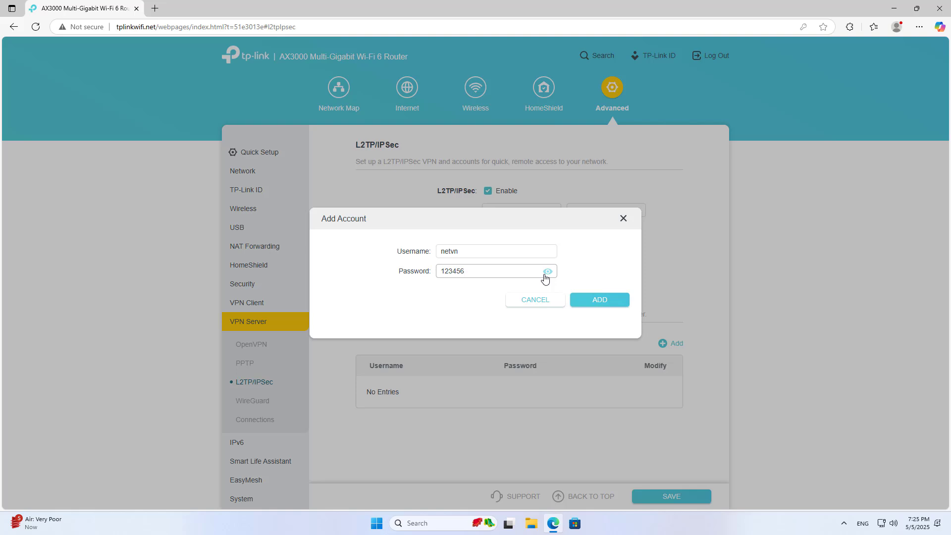
left_click(595, 301)
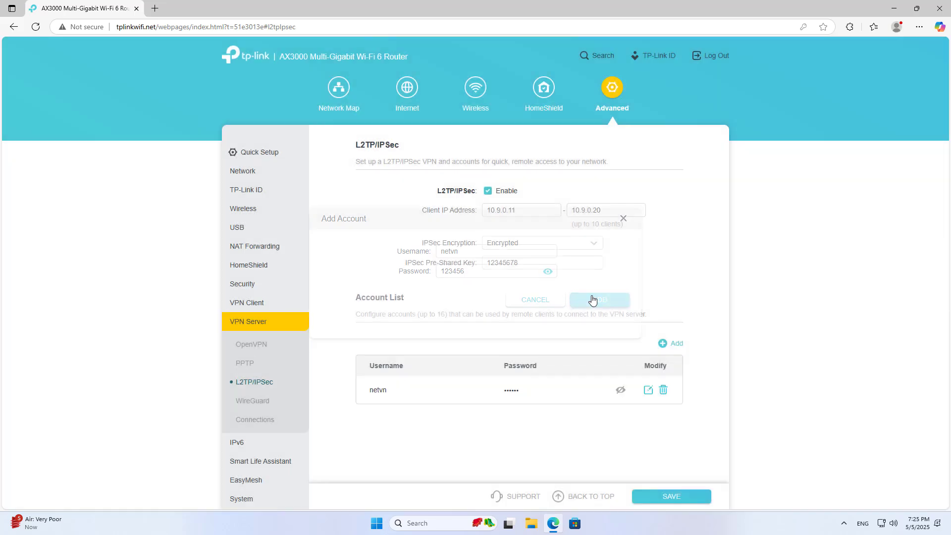
Step: Review the pre-shared key and netvn account entry, then save the L2TP/IPSec settings
left_click(527, 264)
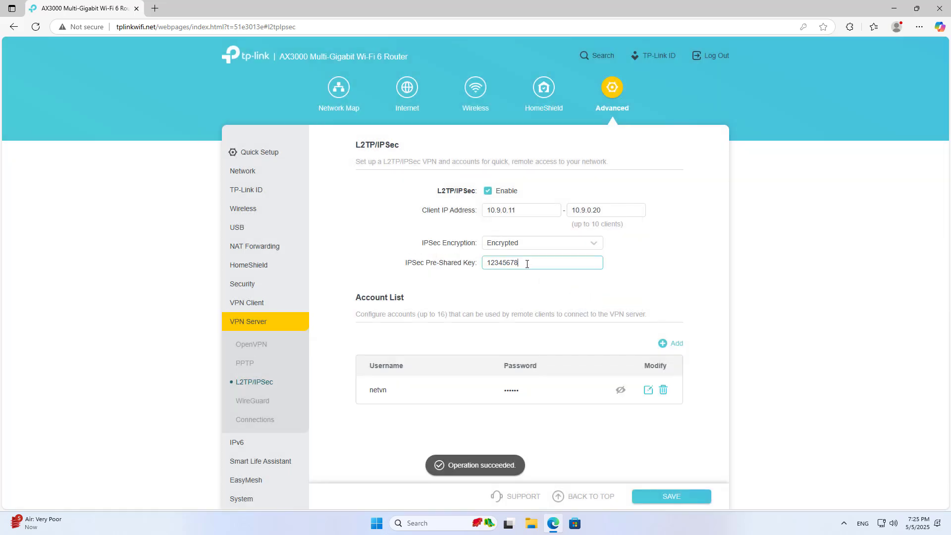
left_click(617, 390)
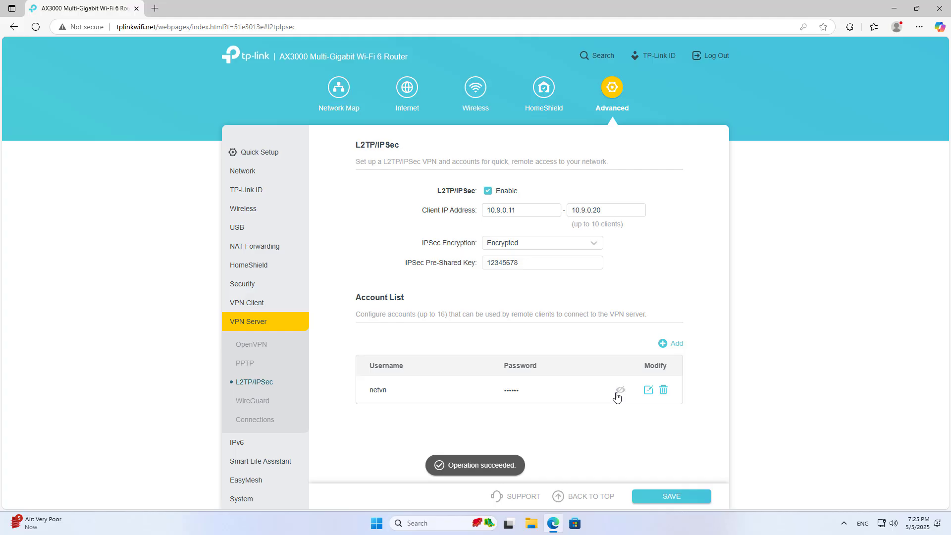
double_click(509, 390)
double_click(378, 390)
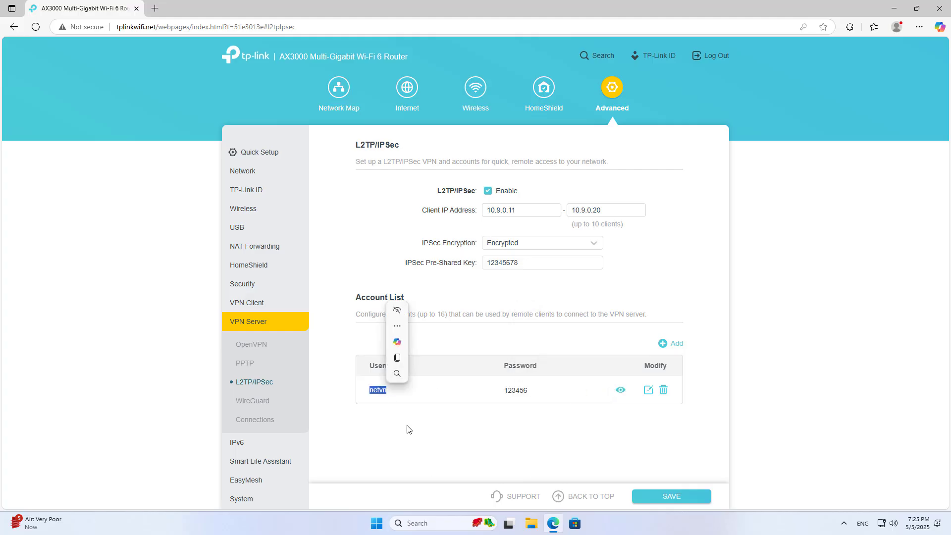
left_click(407, 430)
left_click(654, 490)
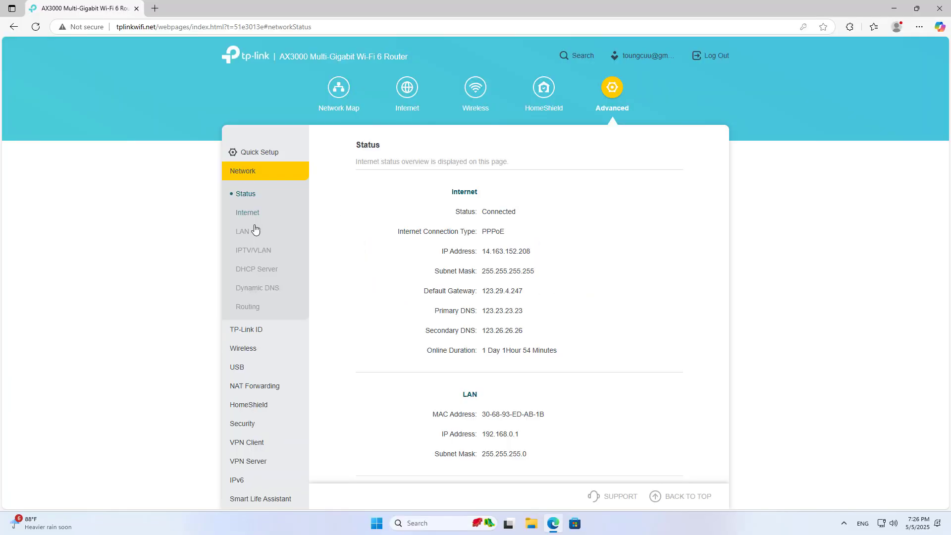
Step: Check the router's Dynamic DNS domain, then start a new Windows VPN connection
left_click(258, 291)
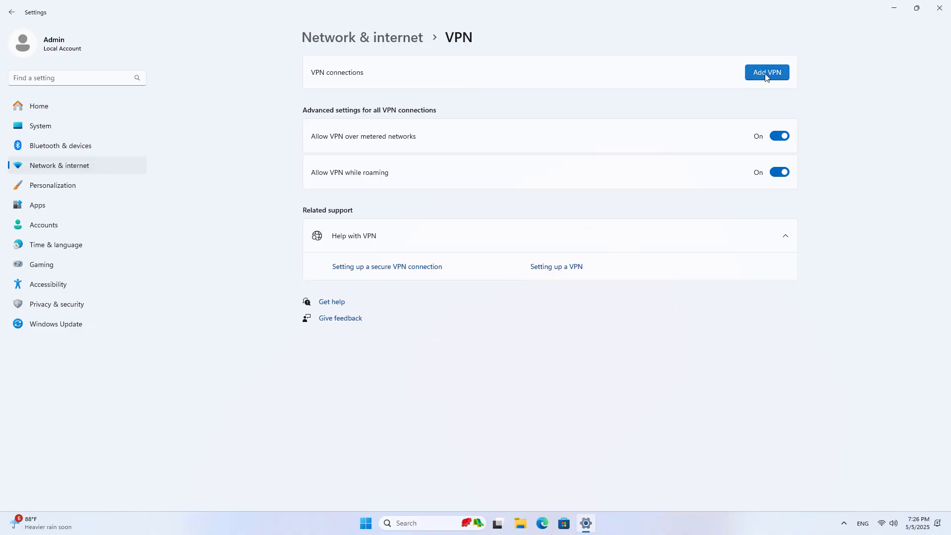
left_click(765, 73)
left_click(454, 165)
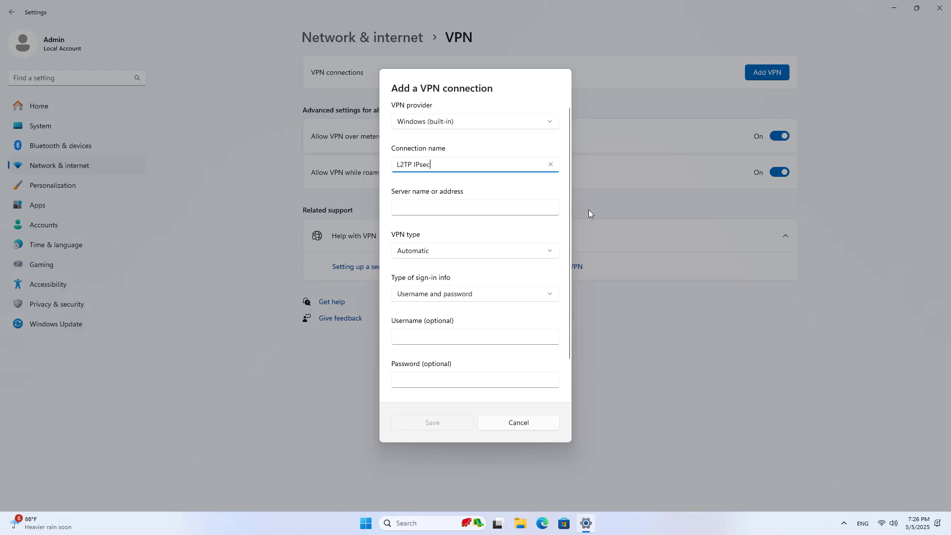
left_click(527, 208)
type("netvn1.")
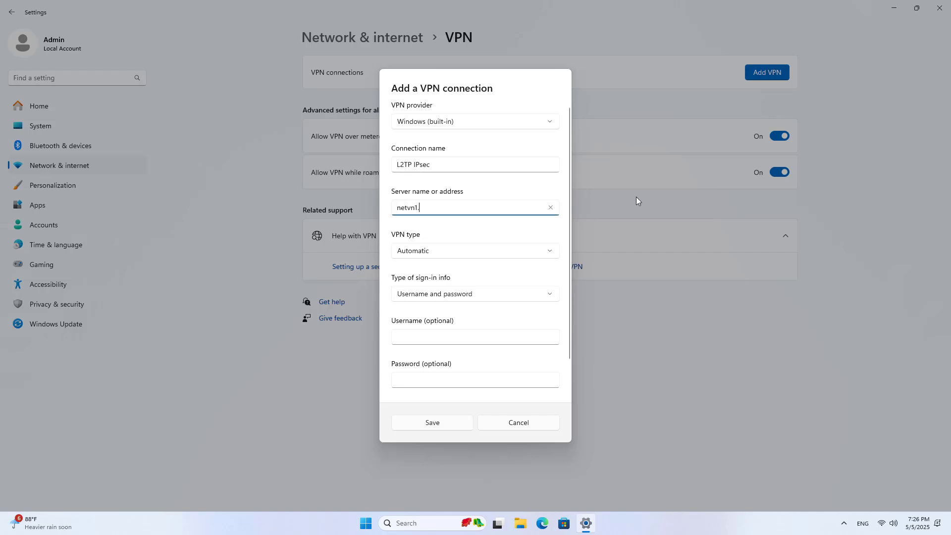
type("tplinkdns.com")
left_click(480, 257)
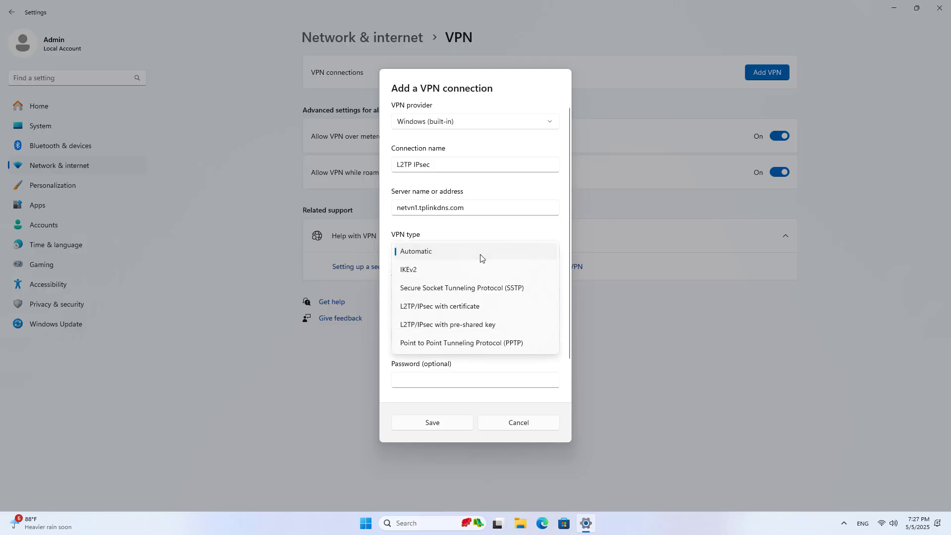
left_click(492, 325)
left_click(448, 297)
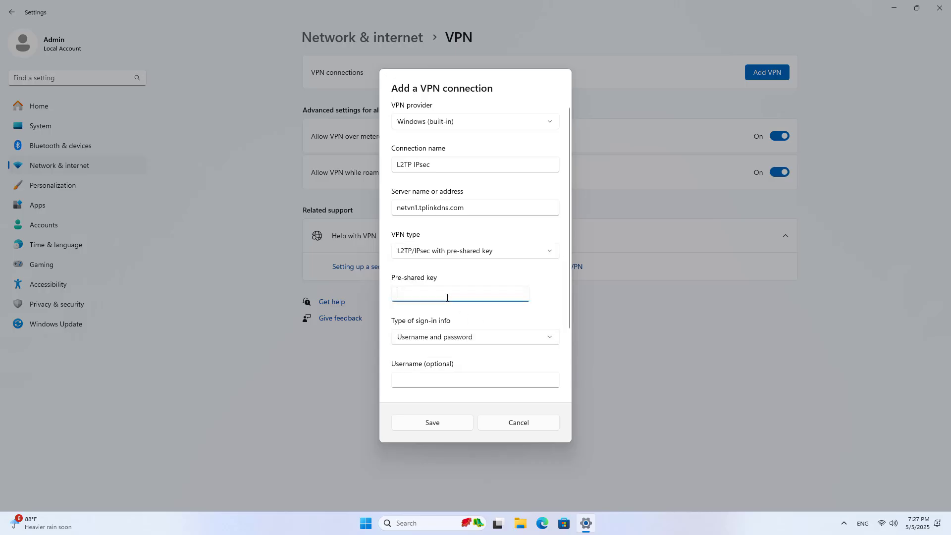
left_click(521, 296)
left_click_drag(569, 310, 570, 366)
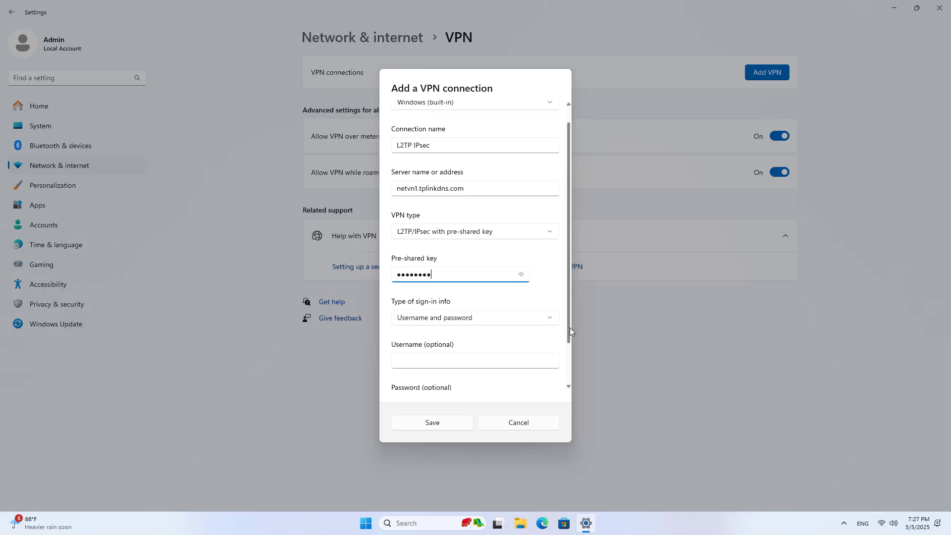
left_click(499, 315)
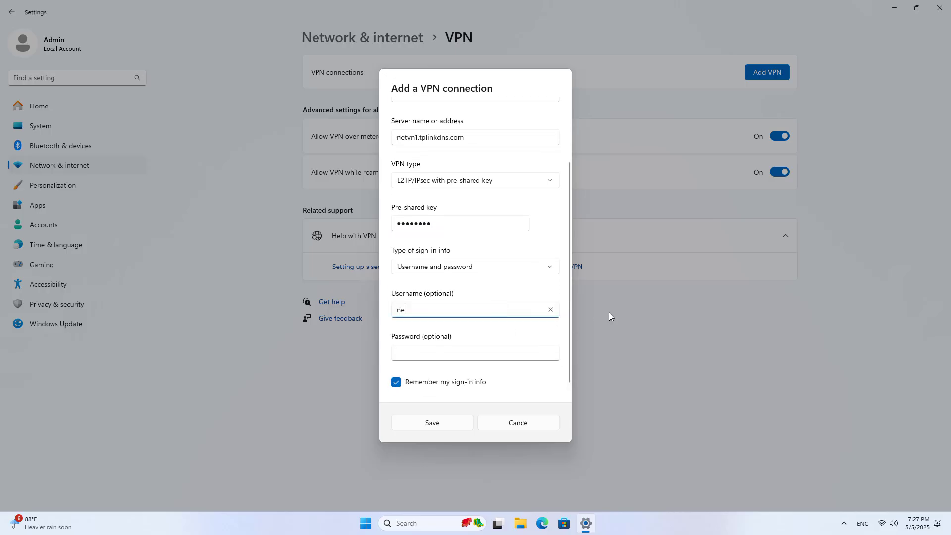
left_click(503, 356)
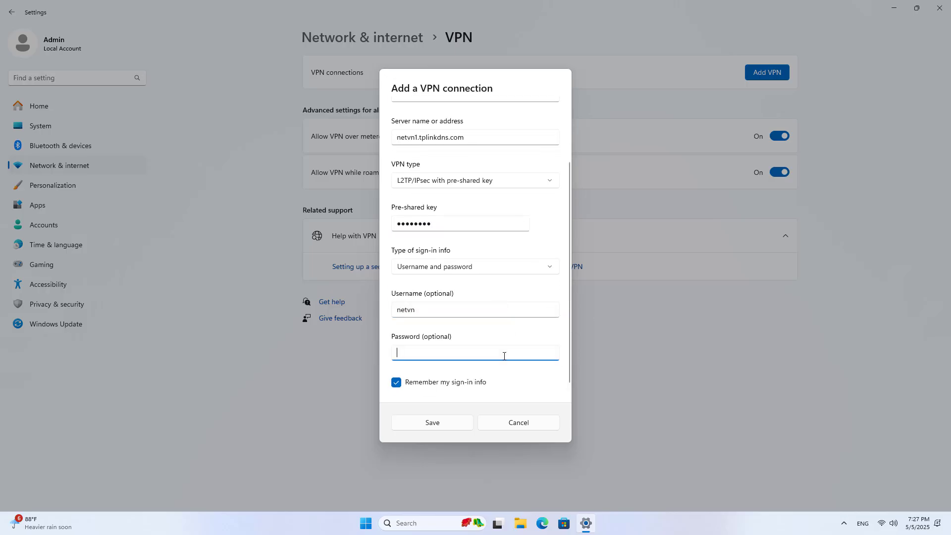
left_click(556, 356)
left_click(450, 430)
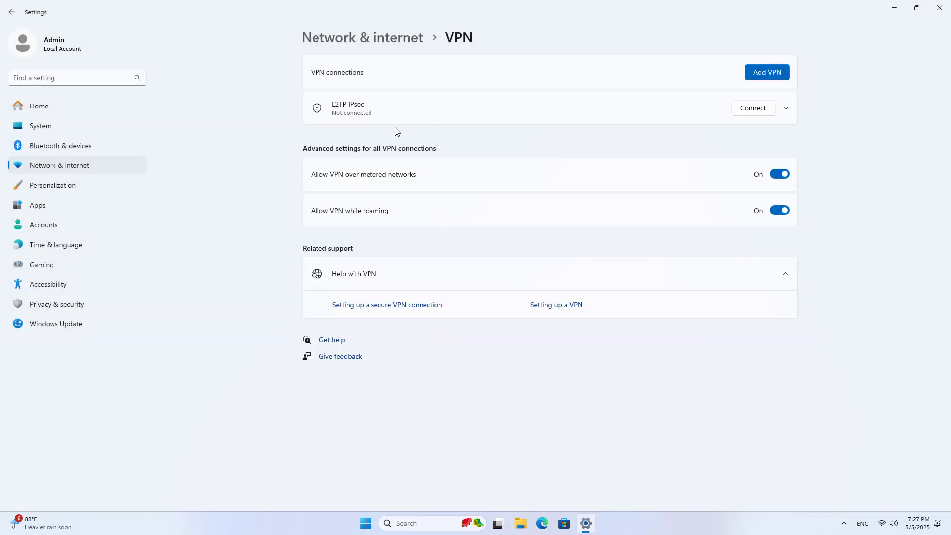
left_click(746, 112)
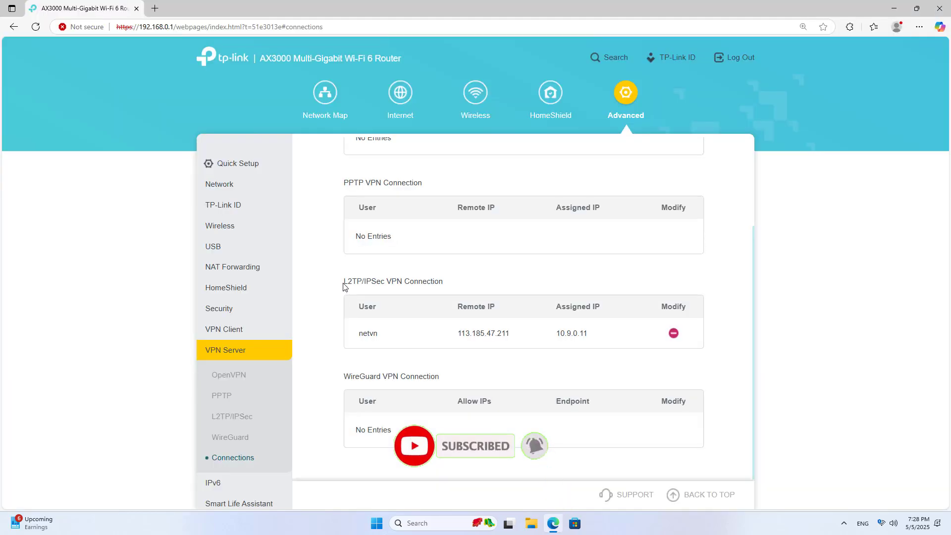
Step: Highlight netvn's L2TP/IPSec connection row showing its remote IP and assigned IP 10.9.0.11
left_click_drag(345, 283, 446, 283)
left_click(344, 345)
left_click_drag(375, 334, 613, 335)
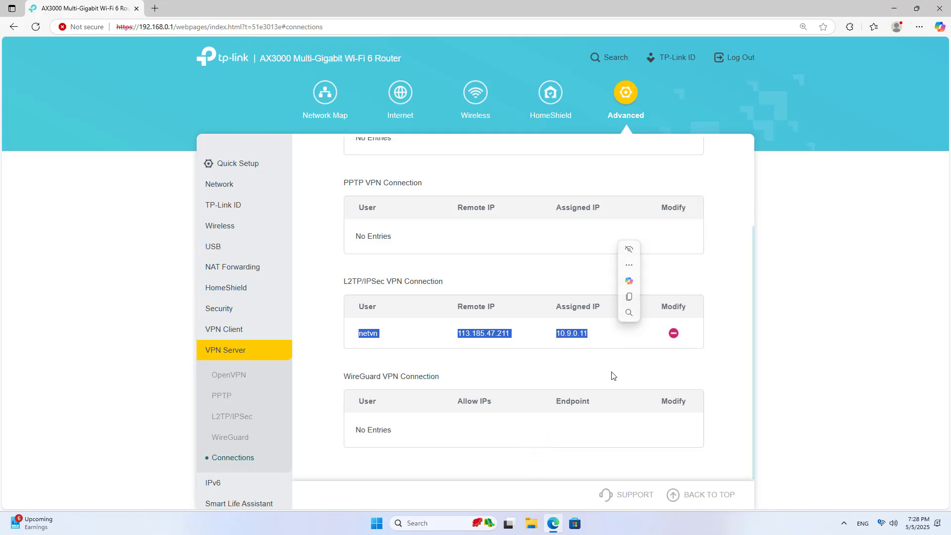